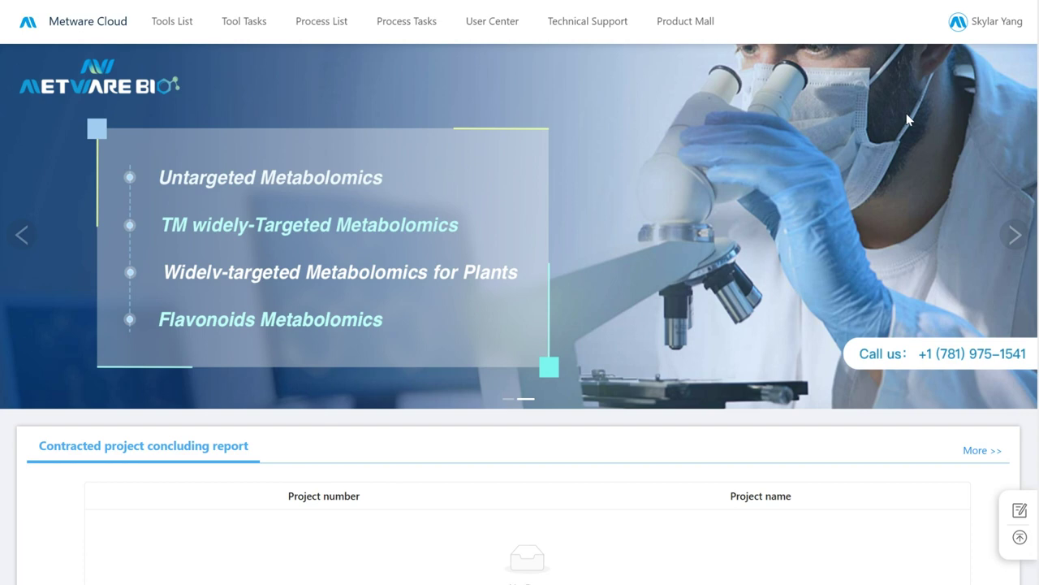
Open the Advanced Cluster Heatmap card in the home page's Gadgets section
scroll(520, 308, down, 7)
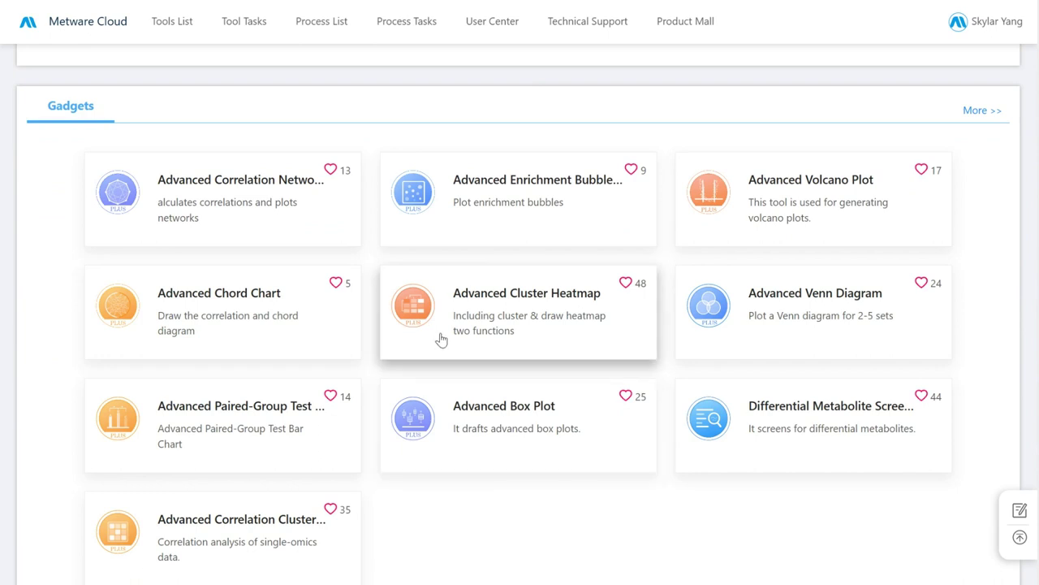
click(457, 310)
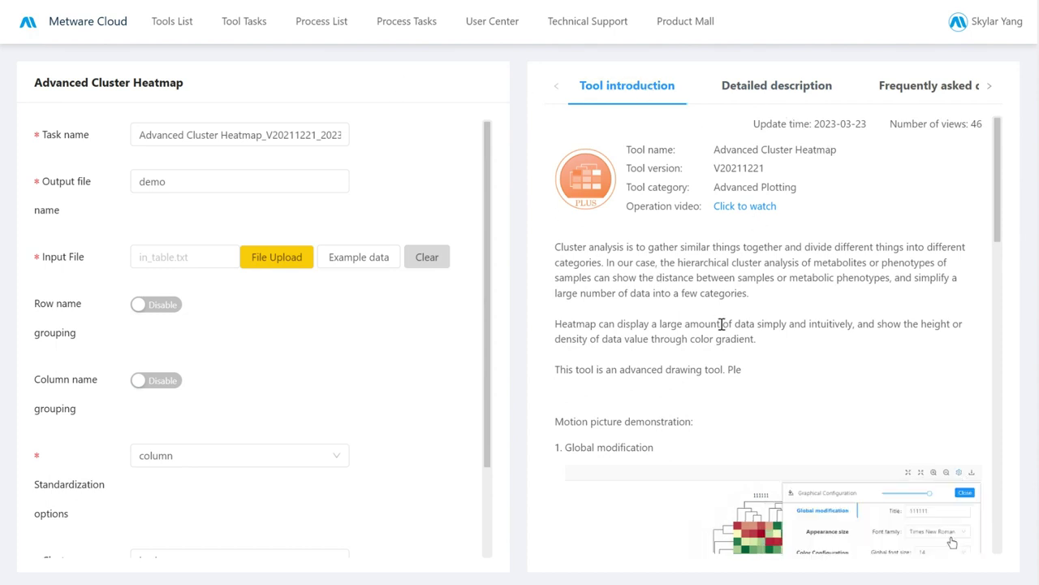
Show the Detailed description tab beside the task form after glancing at the FAQ
click(795, 87)
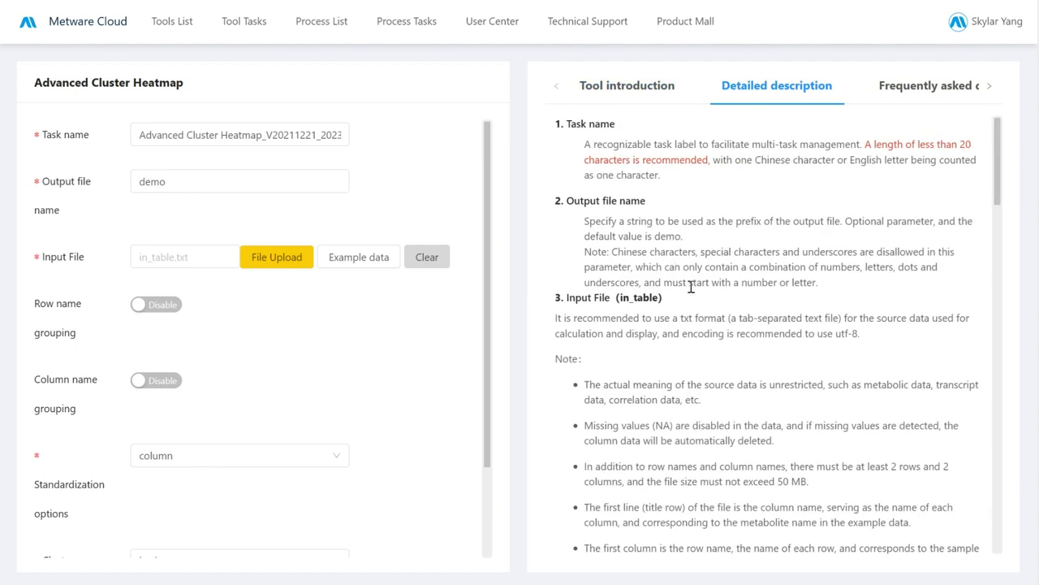
click(909, 86)
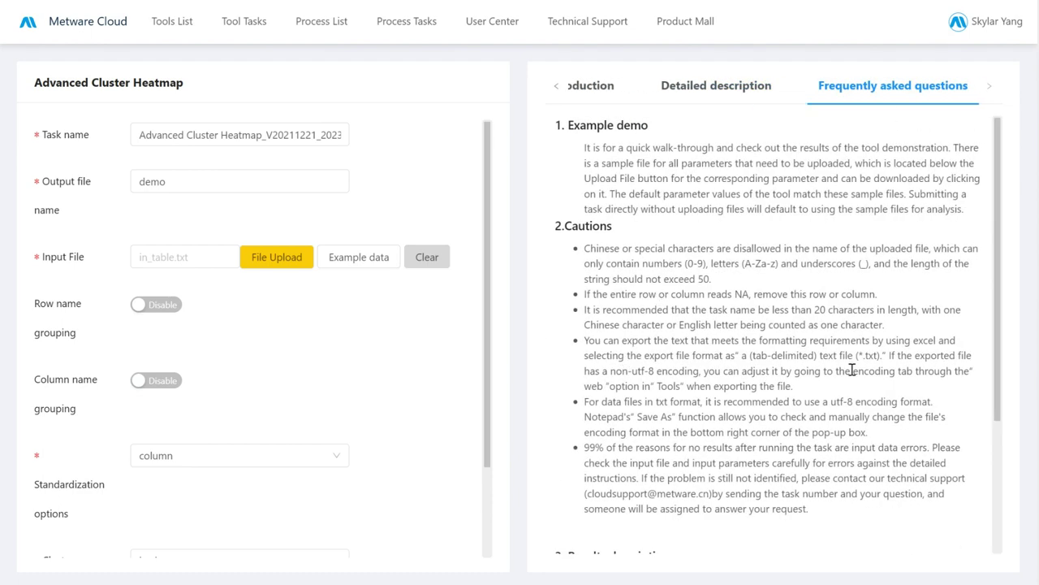
click(720, 84)
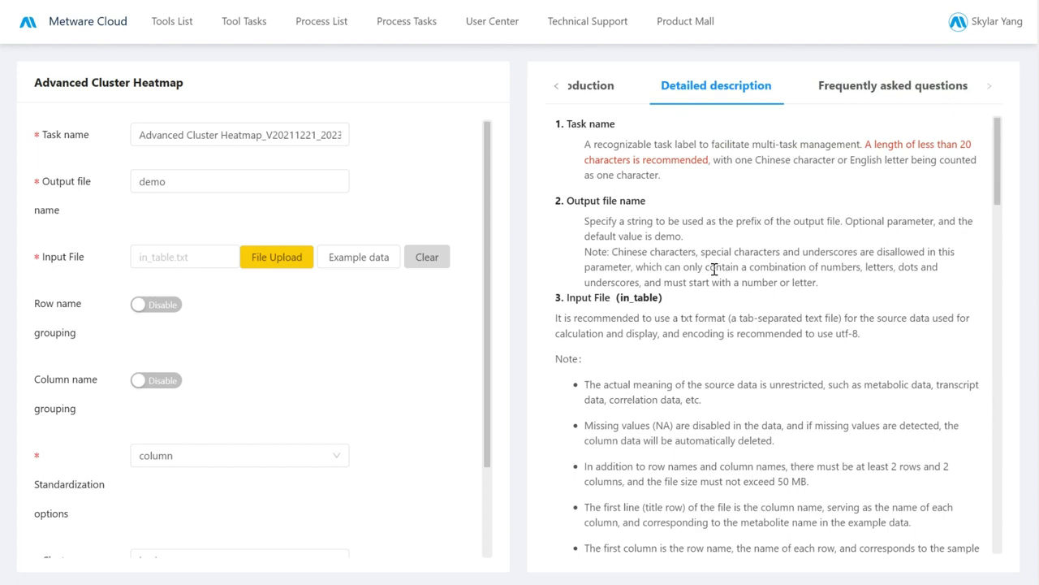
click(235, 129)
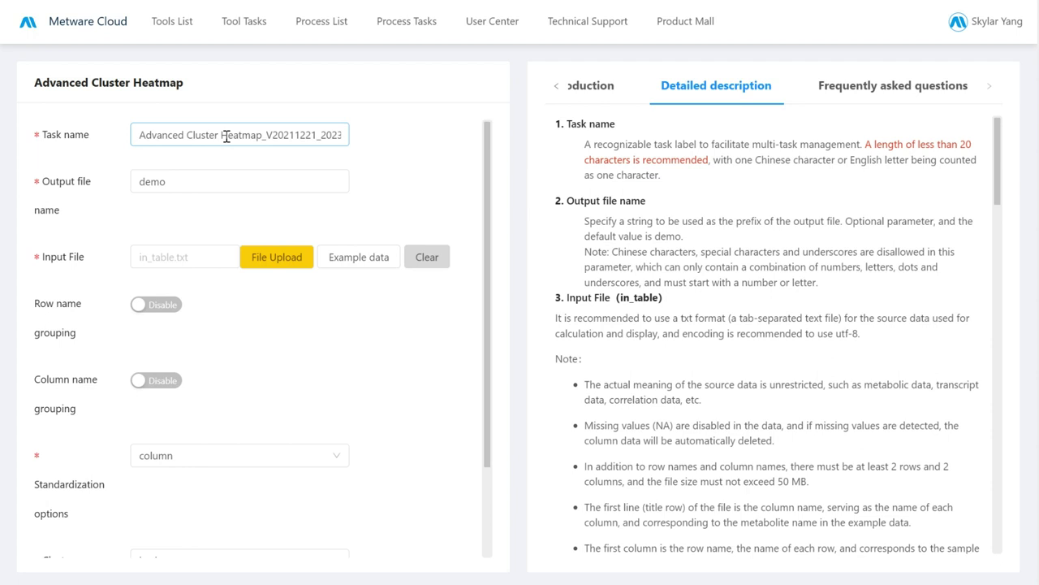
Change the task name to 'Heatmap', keeping the output file name demo
triple_click(226, 137)
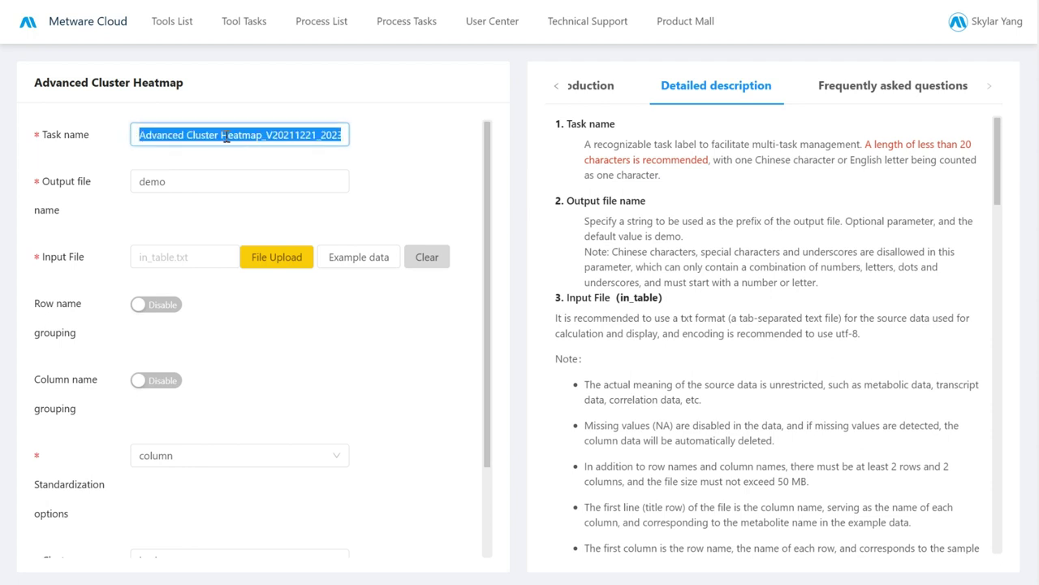
text(Heatmap)
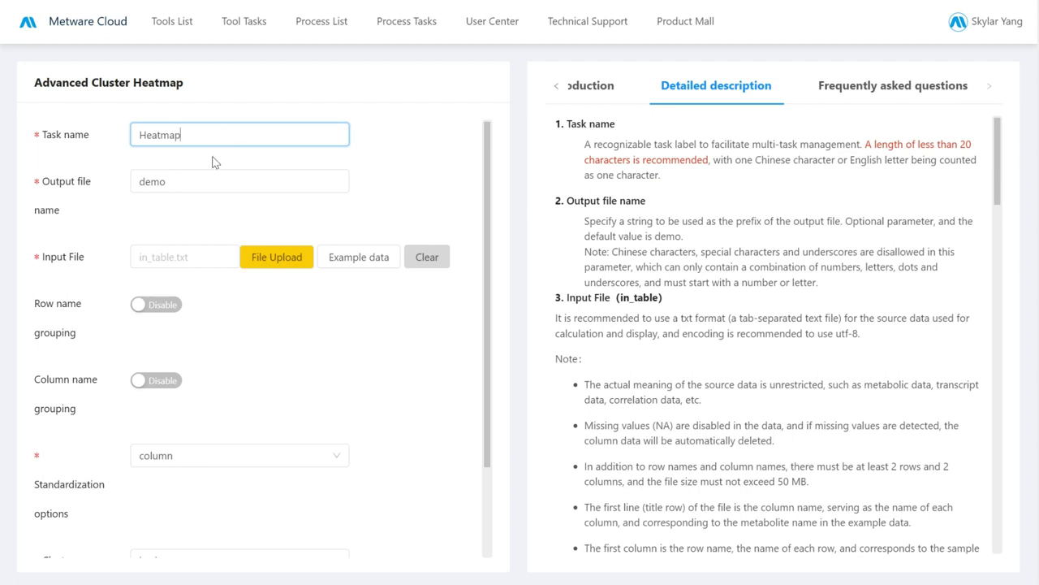
click(213, 163)
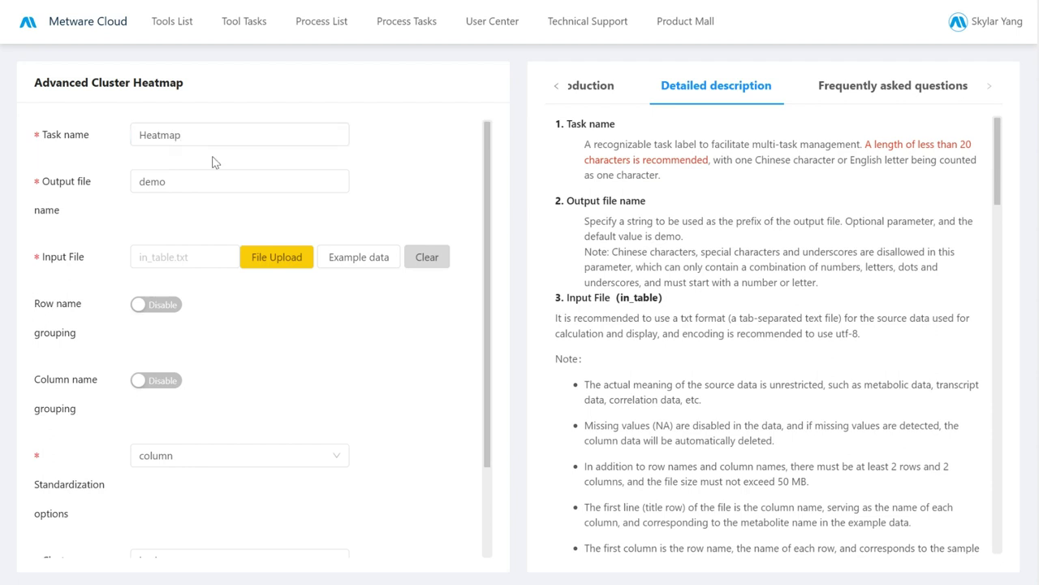
click(204, 135)
click(164, 184)
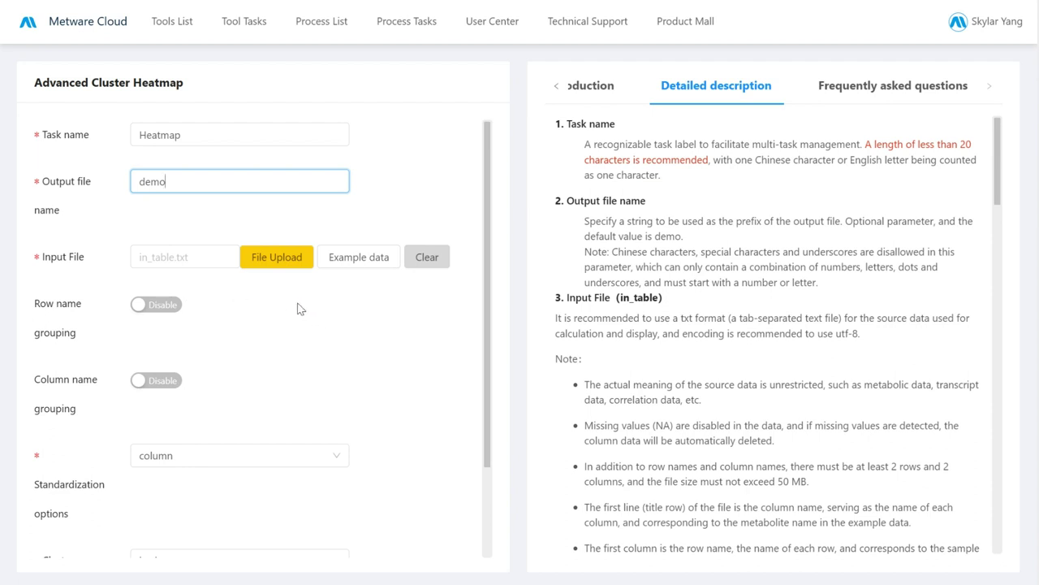
Set the Row name grouping and Column name grouping toggles to Enable
click(147, 307)
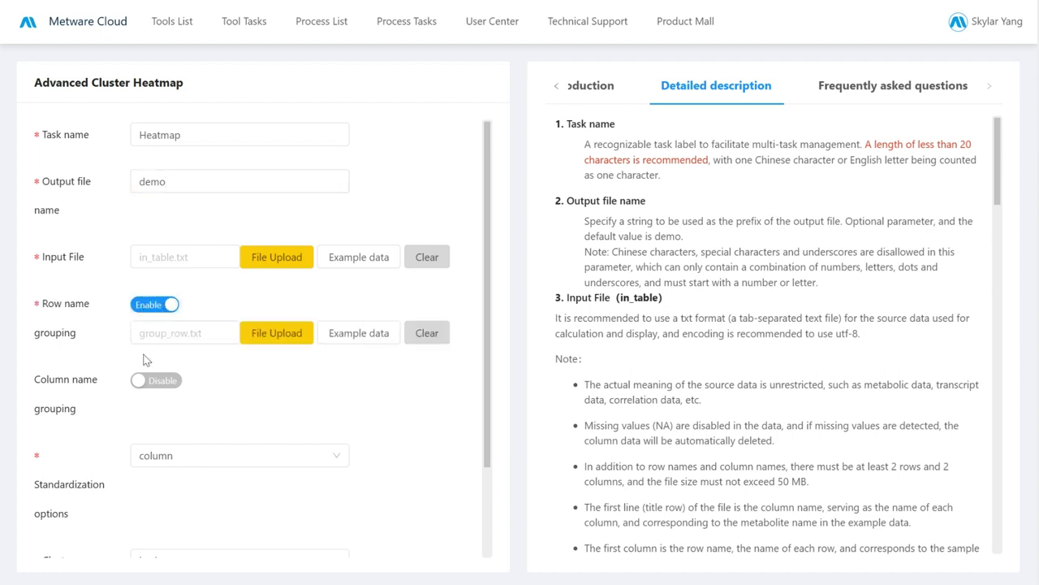
click(147, 380)
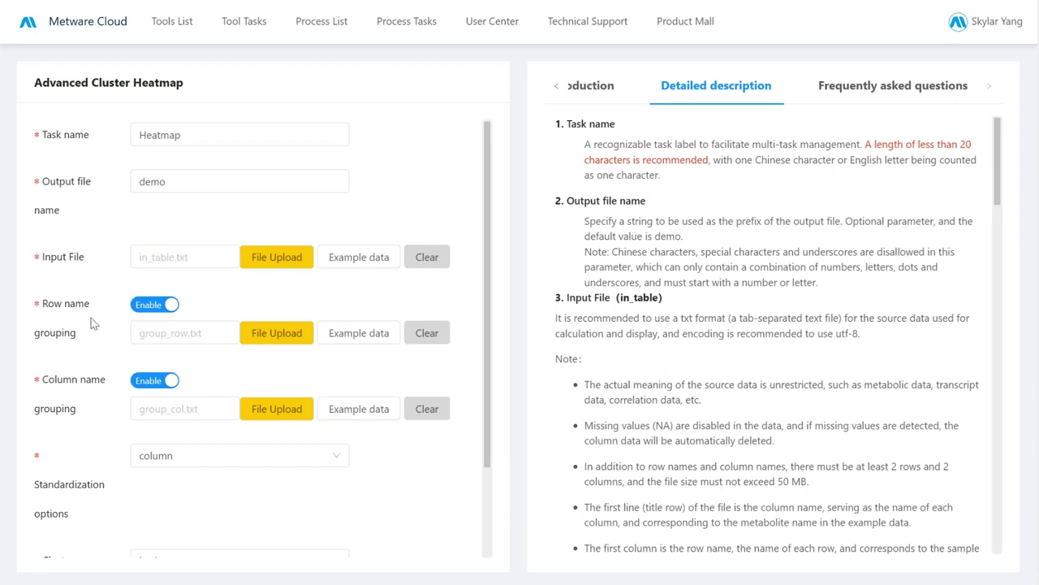
click(349, 333)
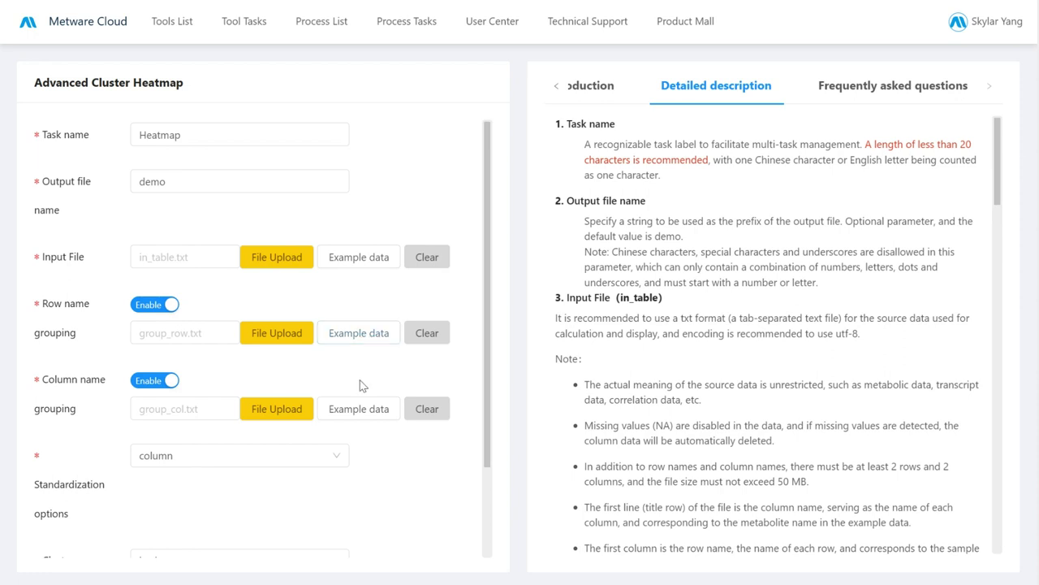
click(136, 383)
click(140, 304)
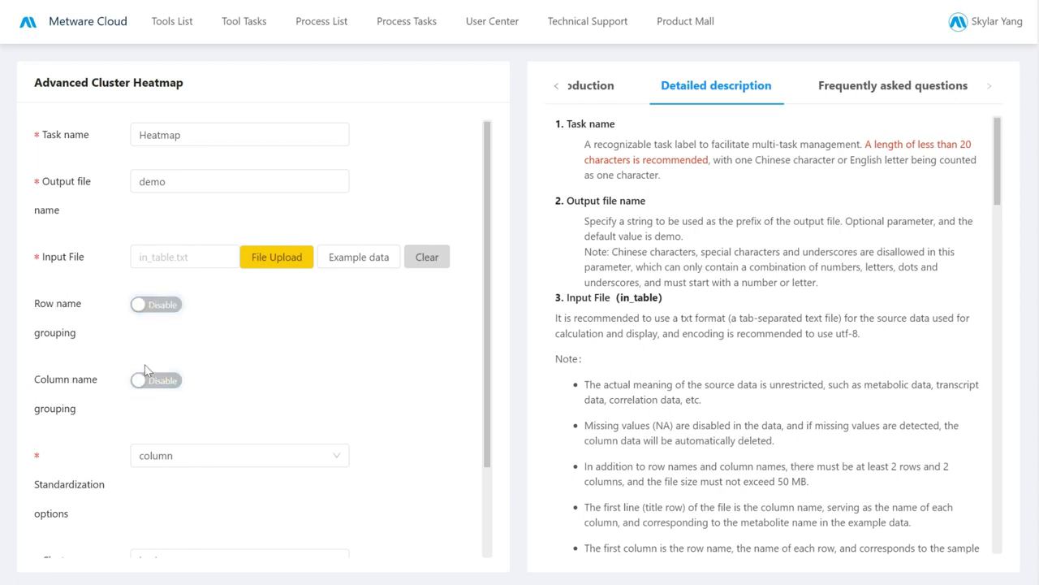
click(158, 303)
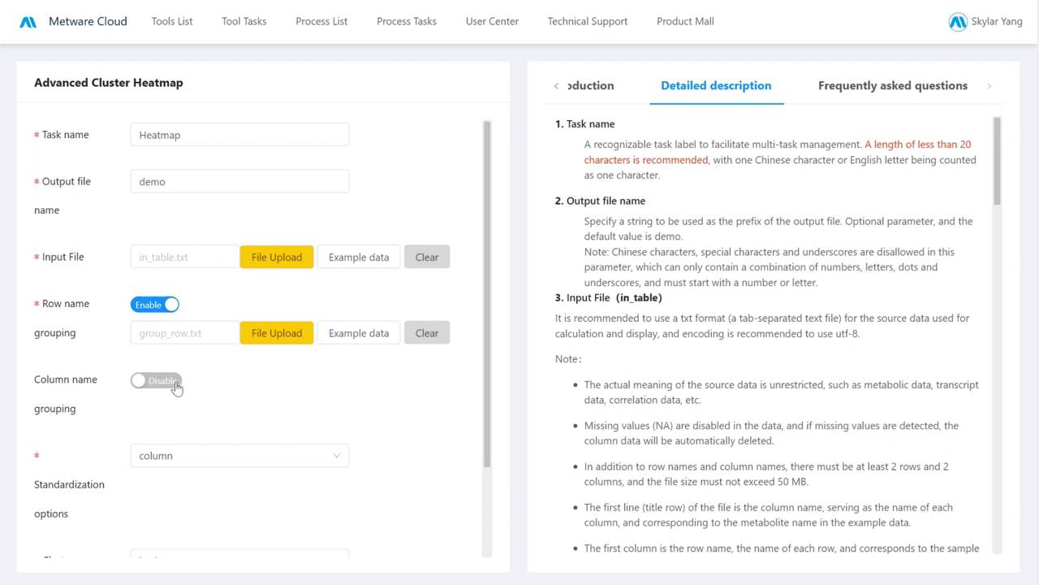
click(175, 383)
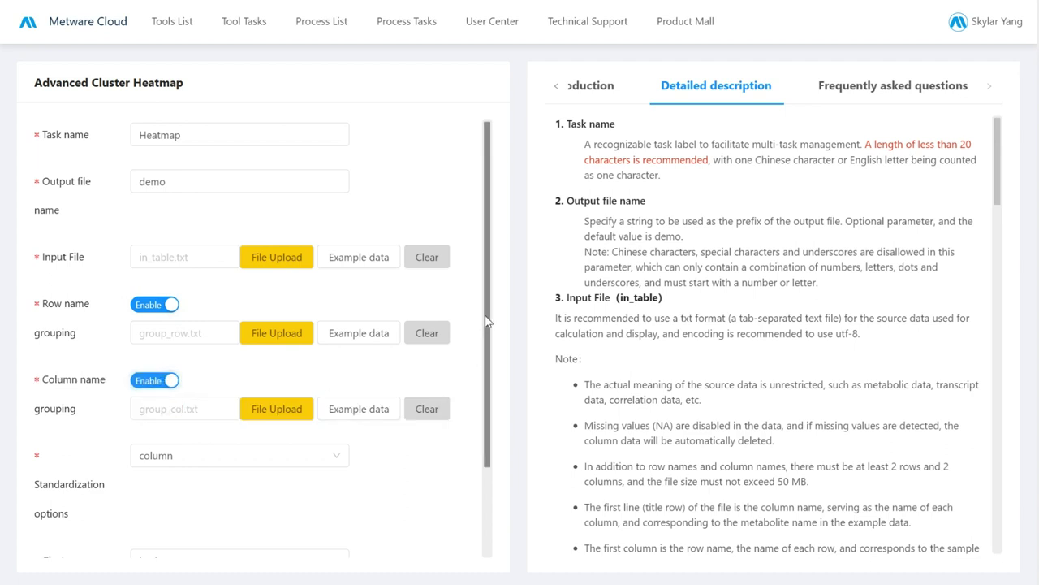
scroll(490, 325, down, 3)
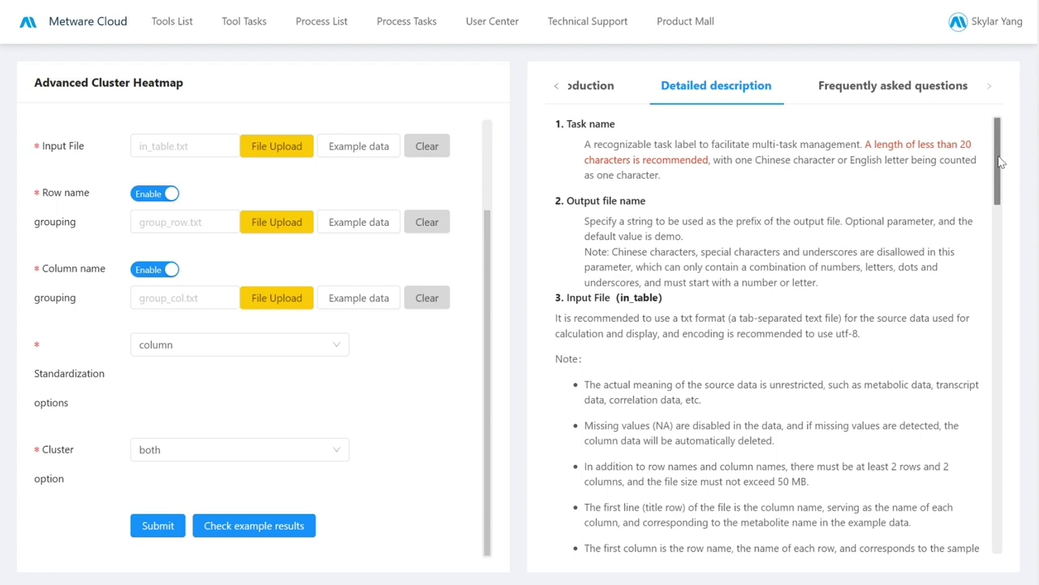
drag(1001, 162, 1021, 472)
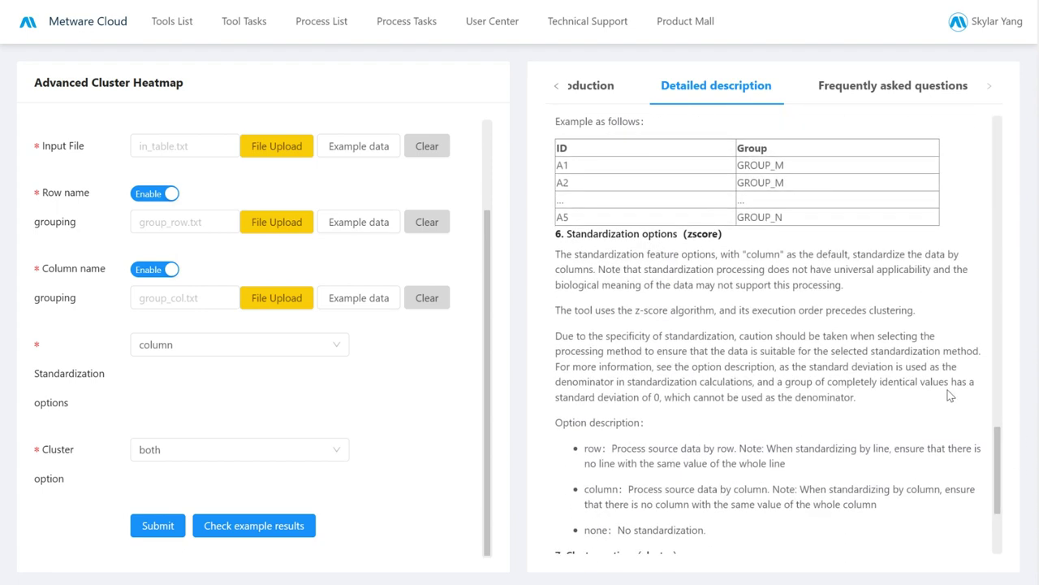
double_click(690, 234)
click(684, 258)
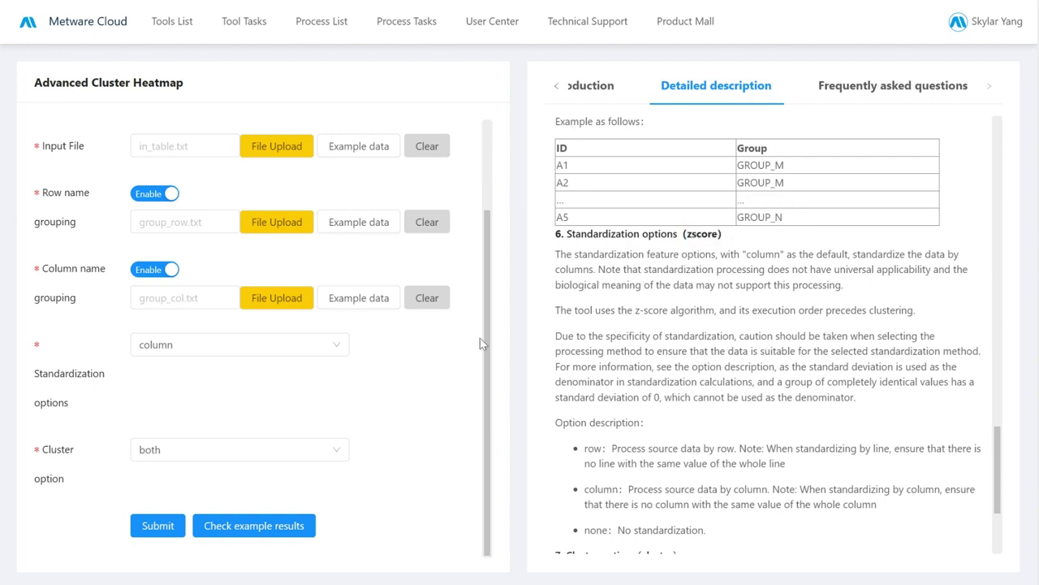
click(340, 347)
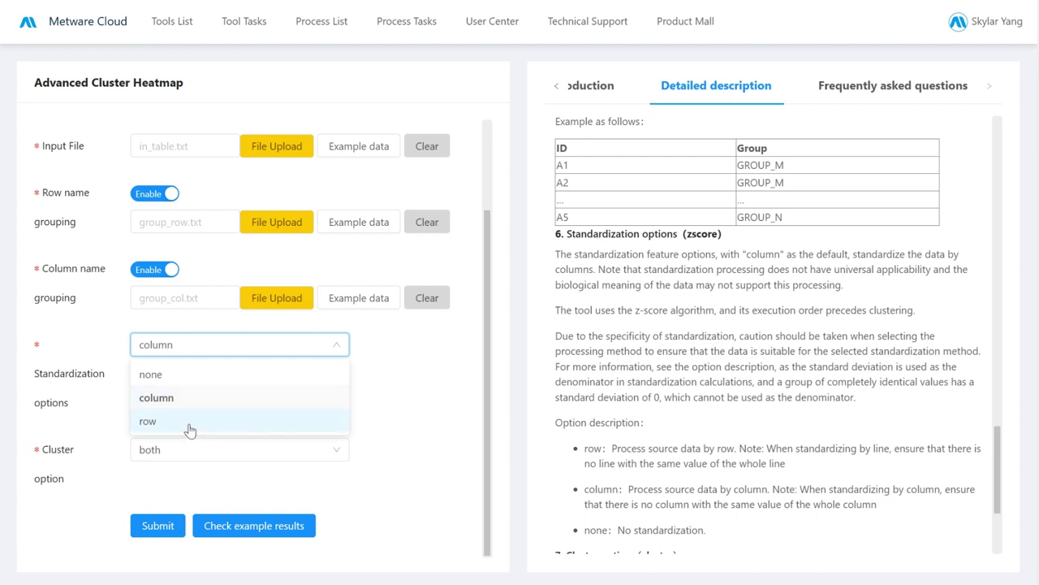
click(191, 375)
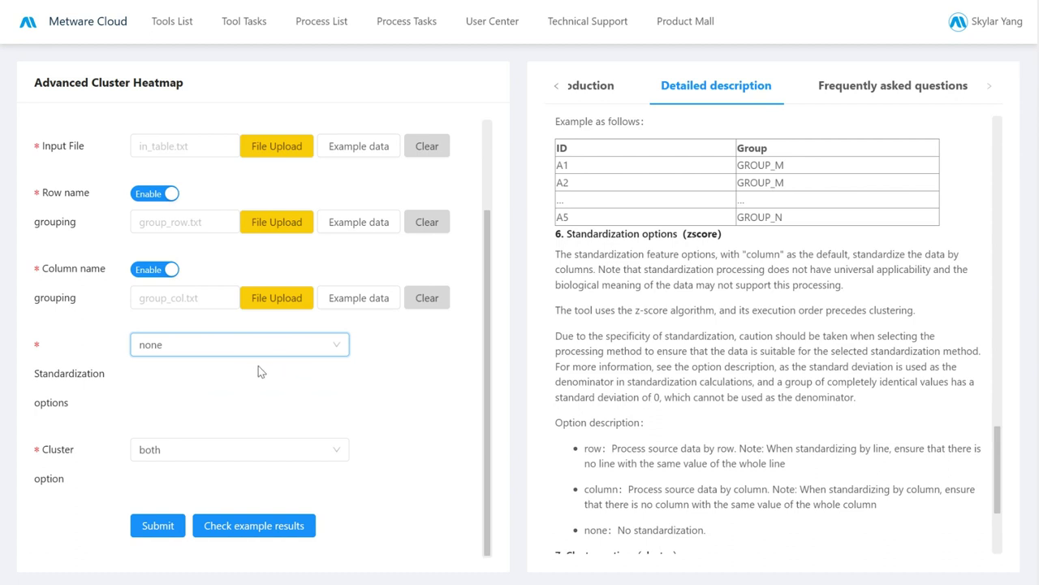
click(320, 347)
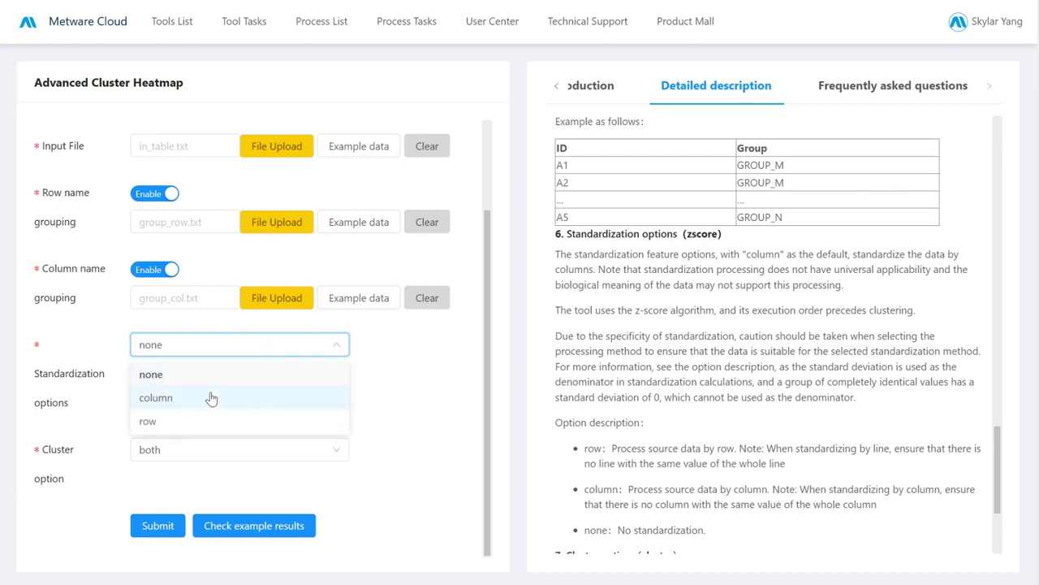
click(209, 397)
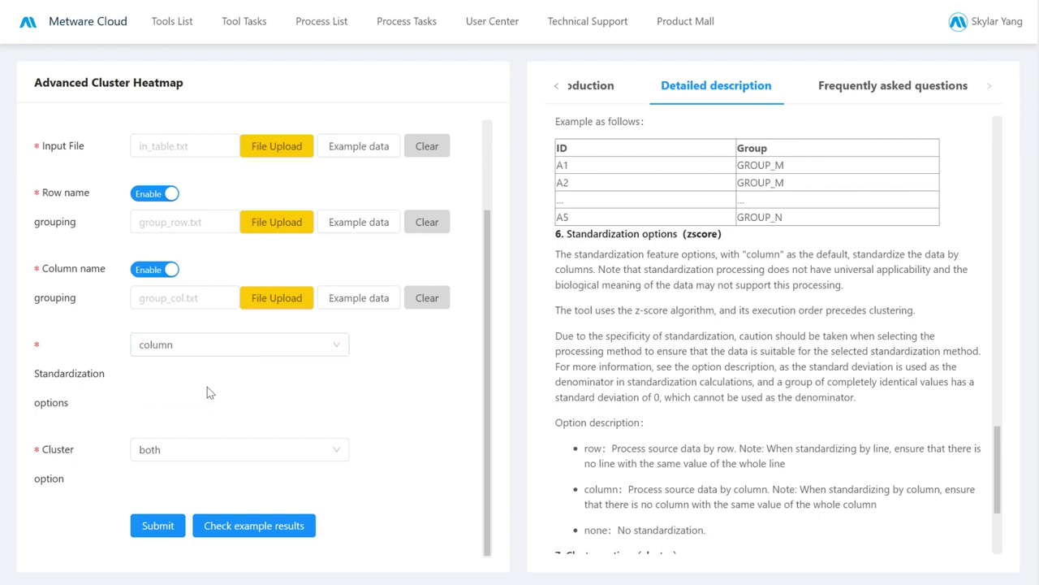
click(193, 452)
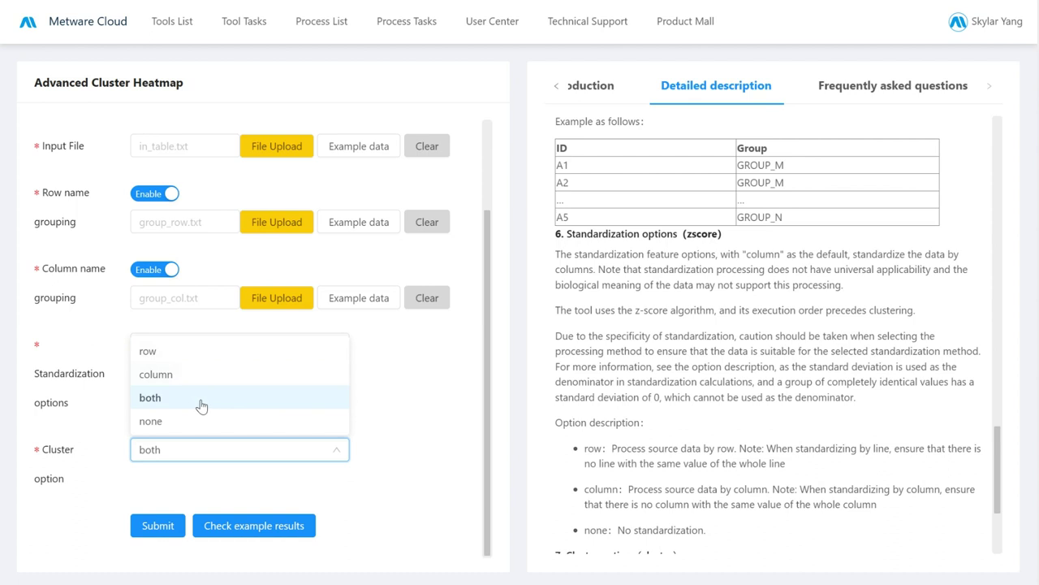
click(200, 400)
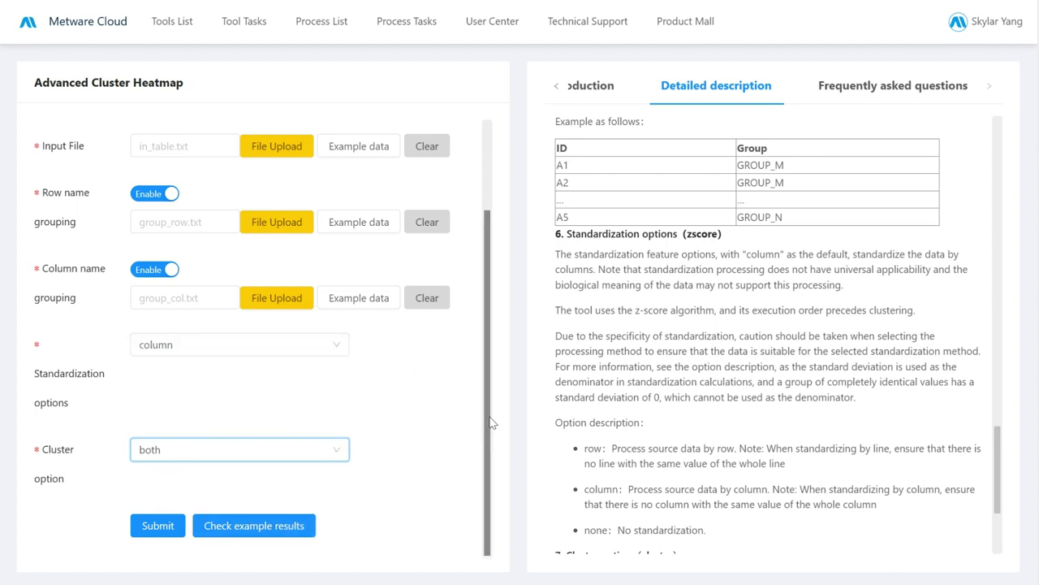
drag(487, 425, 479, 274)
scroll(479, 274, down, 2)
Open the example results to list the two finished Advanced Cluster Heatmap tasks
click(261, 527)
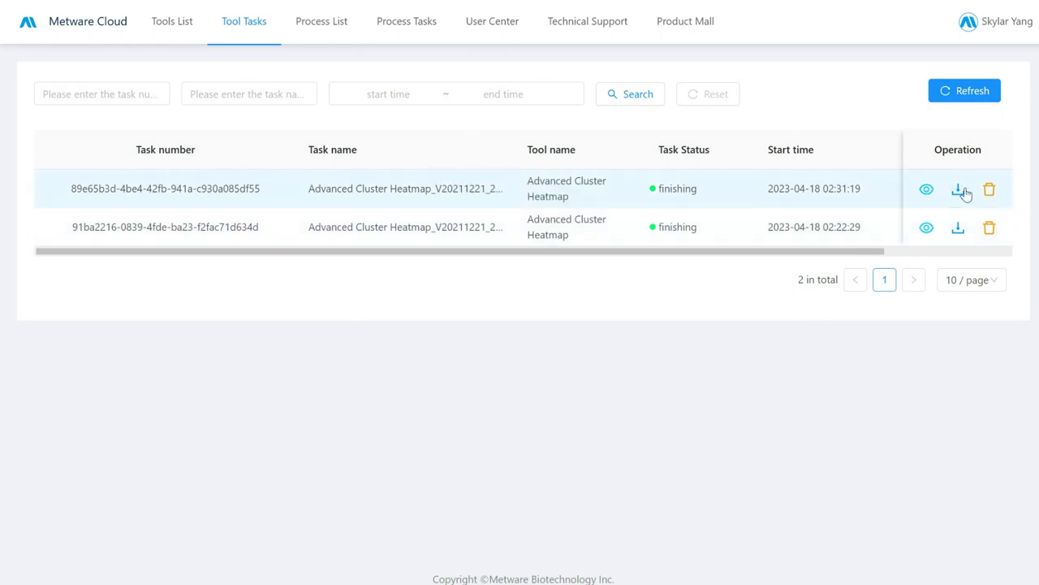
View the task's heatmap of Sample001–Sample010 against Met001–Met010
click(926, 189)
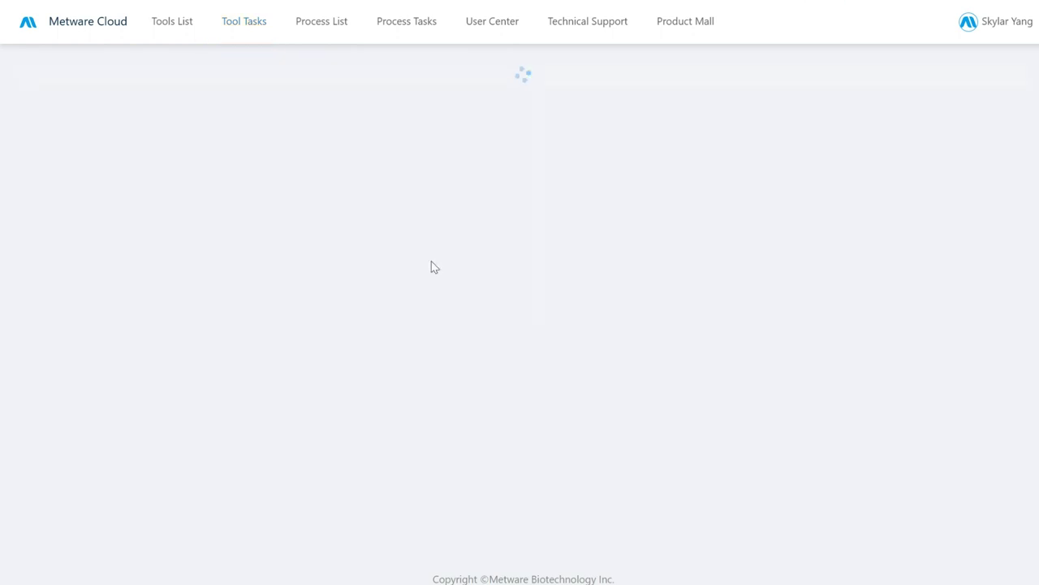
scroll(114, 316, down, 1)
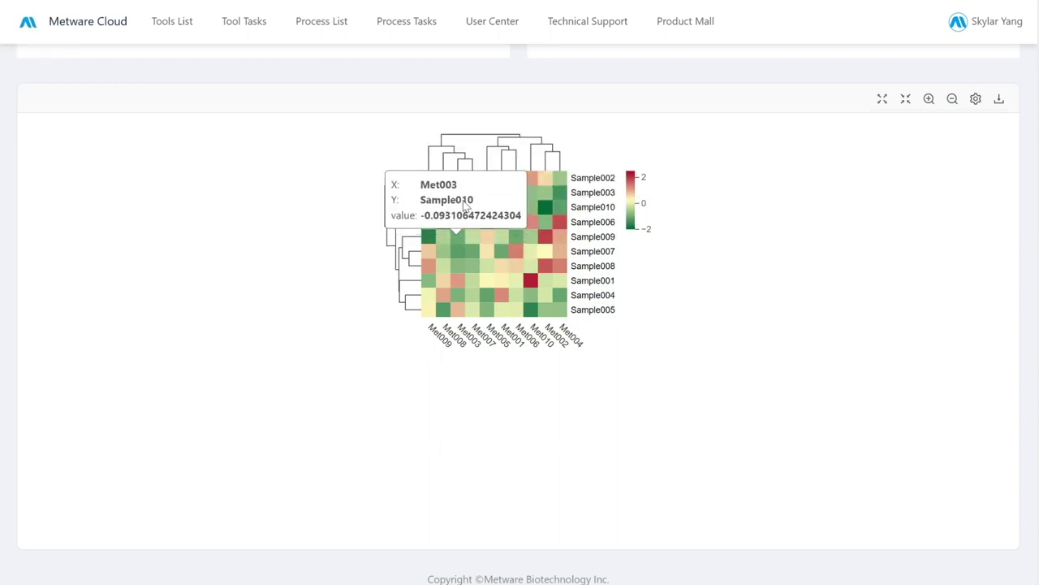
mouse_move(484, 208)
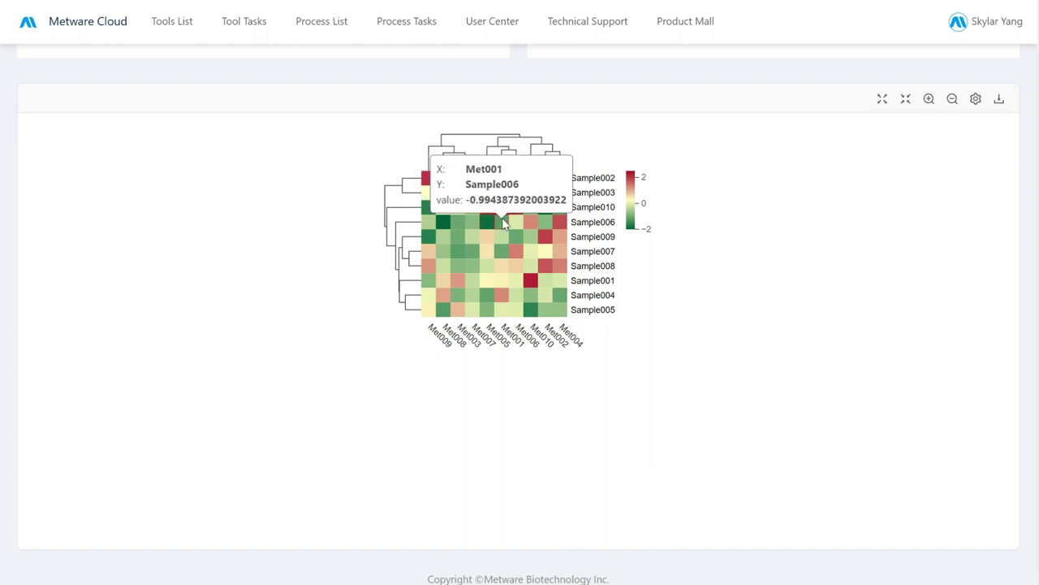
Title the chart 'Heatmap' and set its text to Courier New at size 16
click(972, 104)
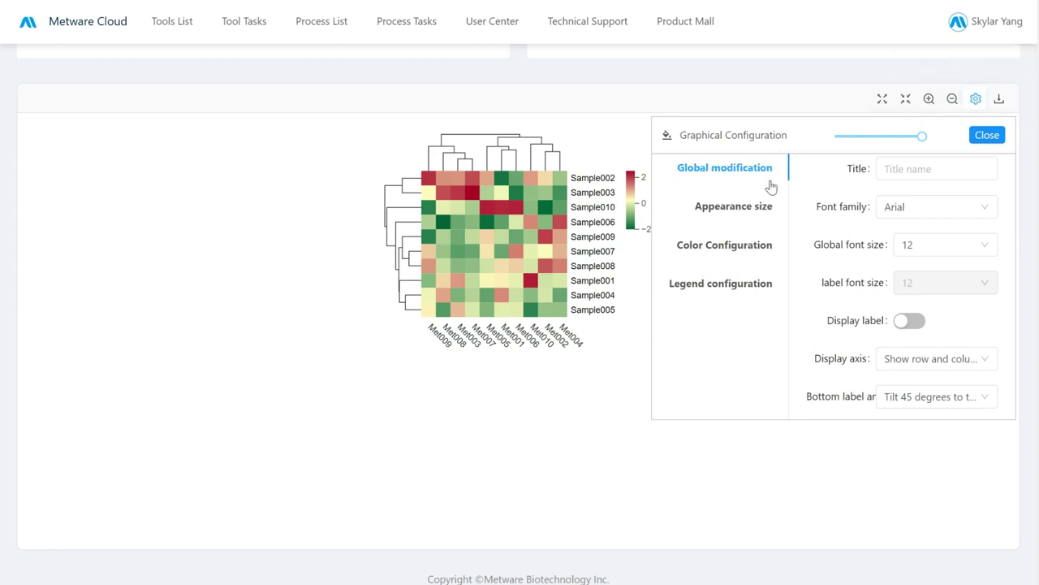
click(893, 170)
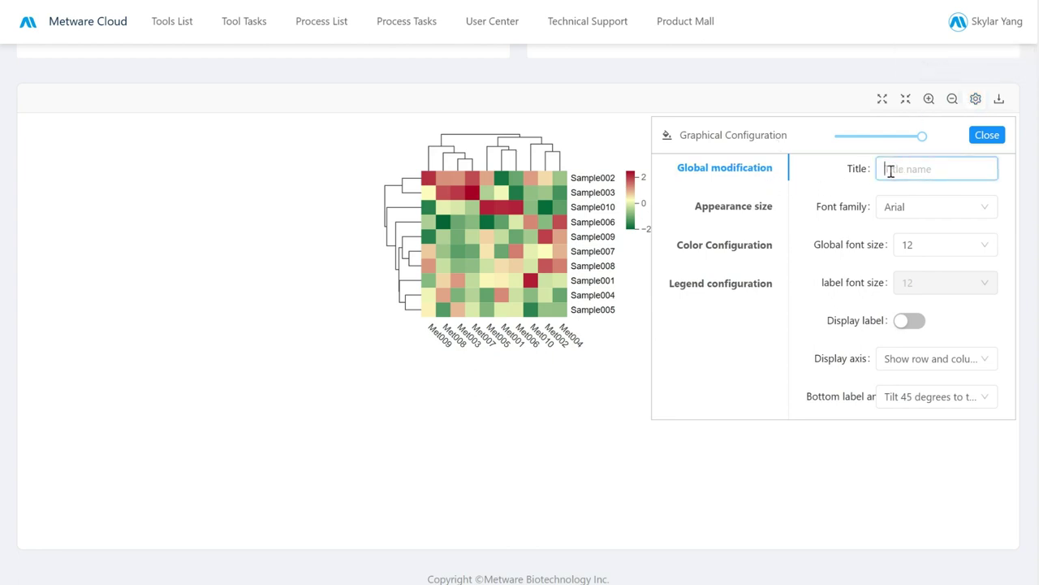
text(Heatmap)
click(984, 212)
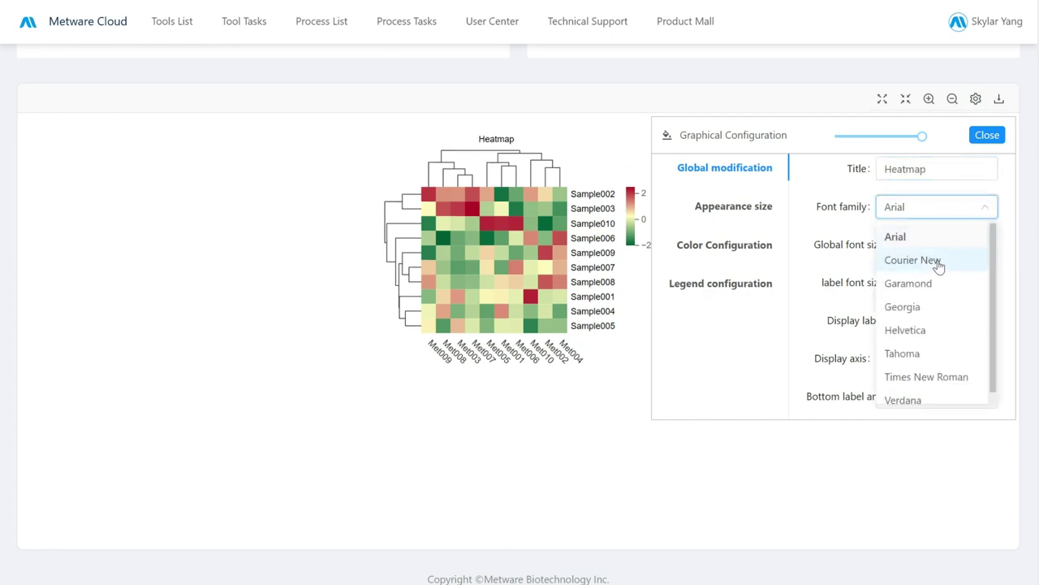
click(938, 262)
click(955, 247)
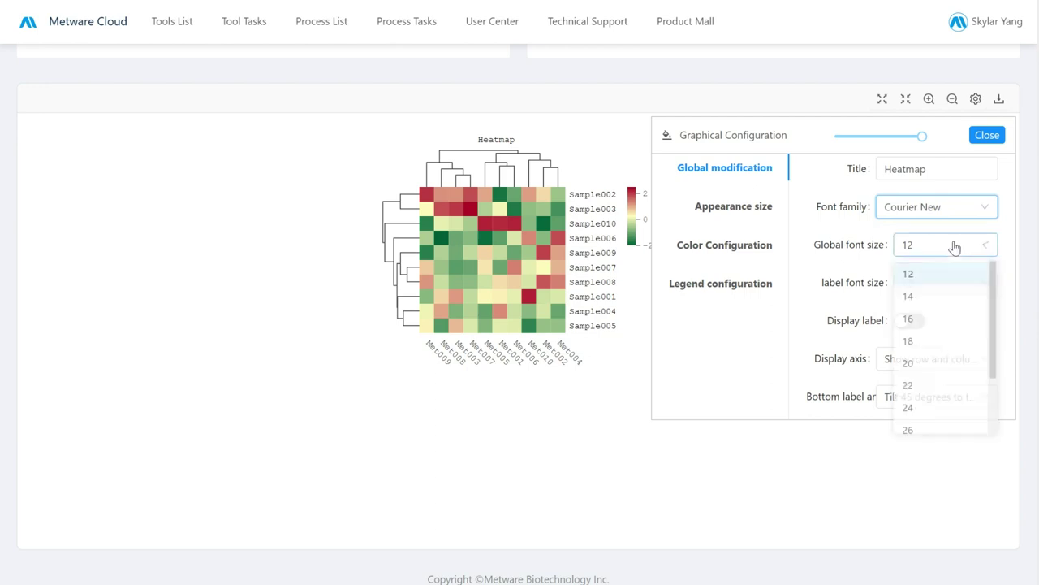
click(931, 320)
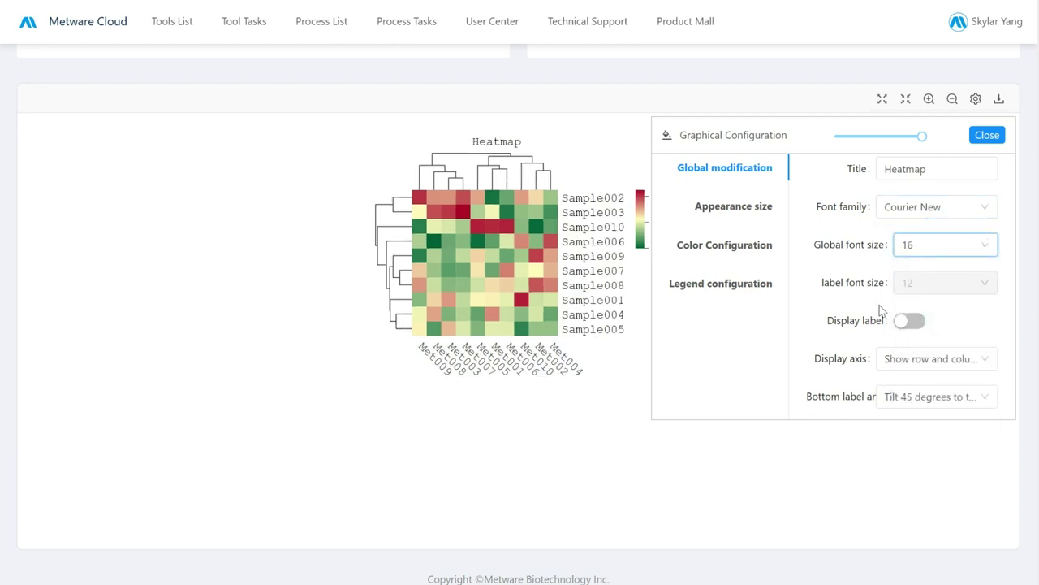
Tilt the bottom labels 25 degrees, leaving cell values hidden
click(909, 322)
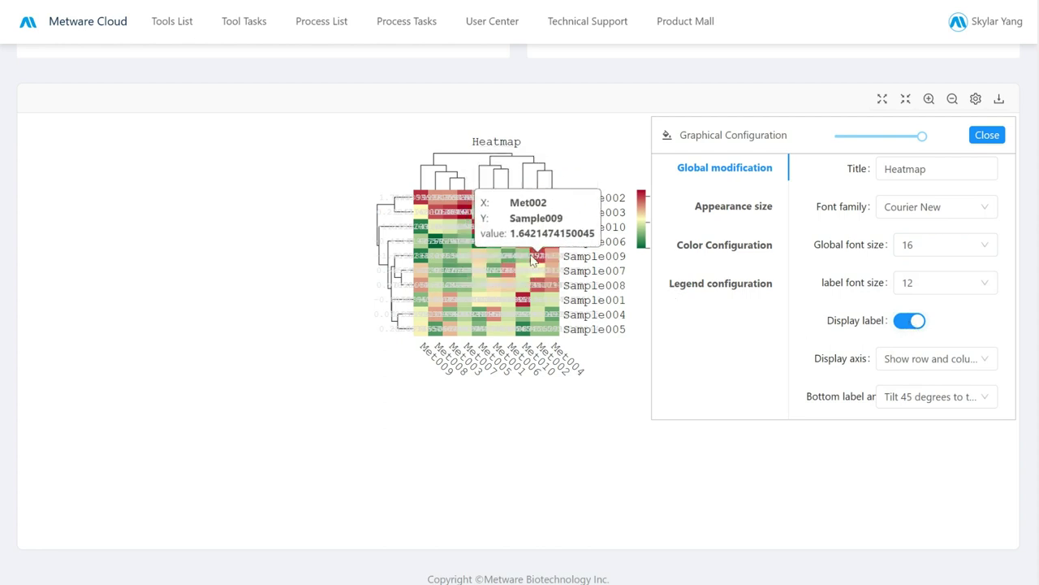
click(907, 321)
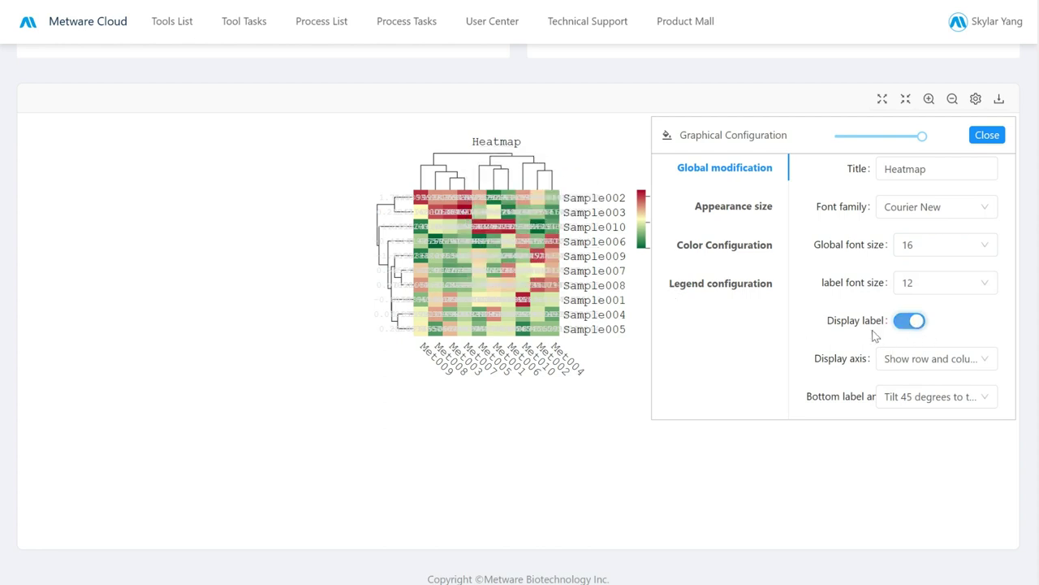
click(905, 401)
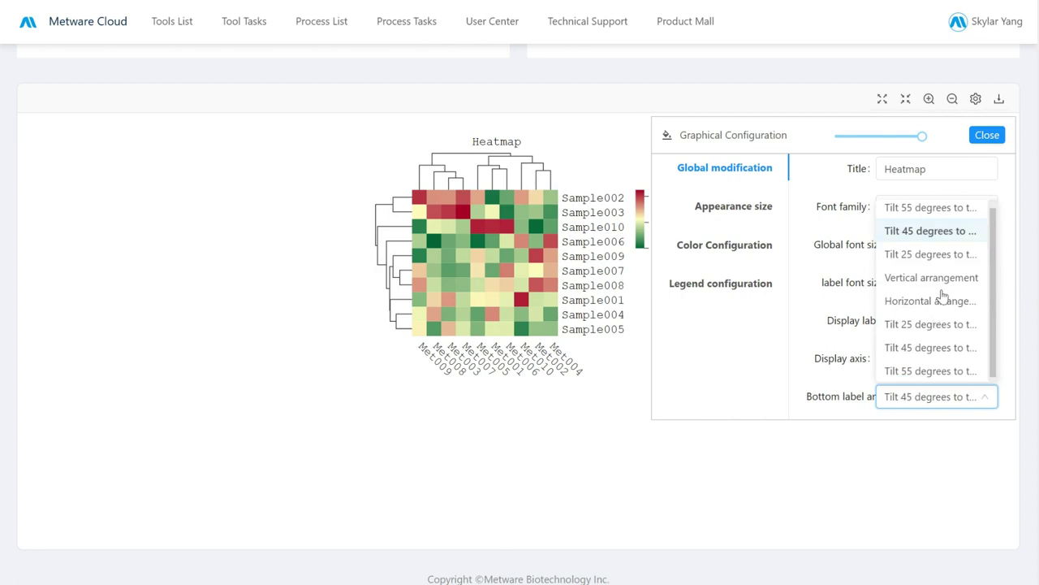
click(941, 256)
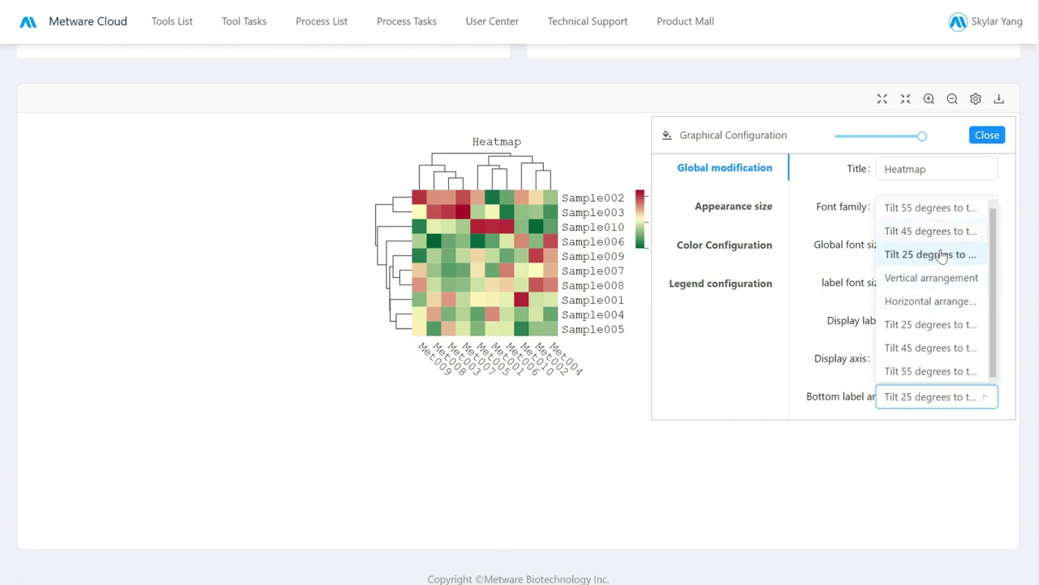
Set the heatmap block width and height to 40 in Appearance size
click(736, 209)
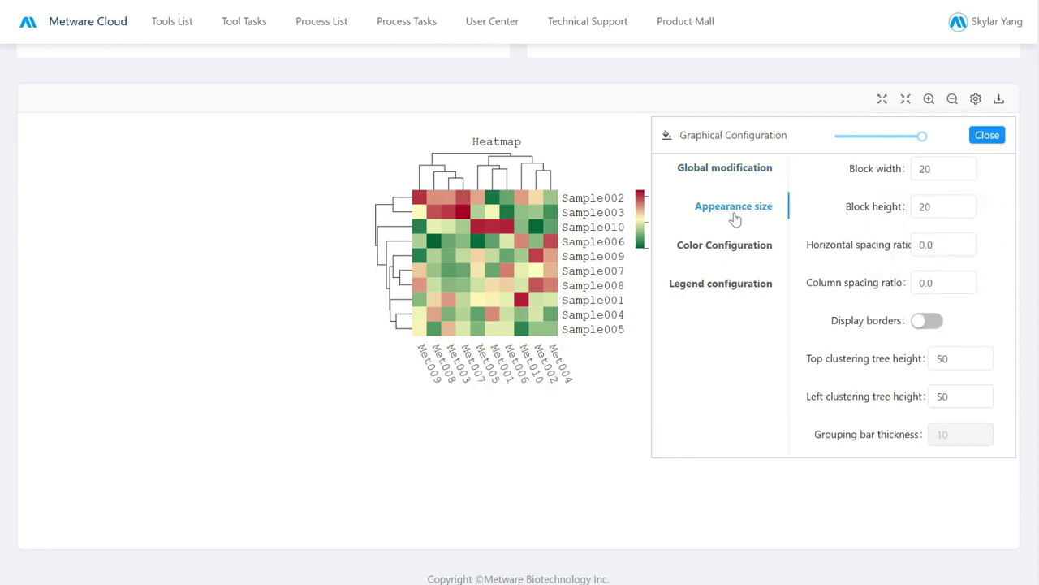
double_click(966, 168)
text(30)
double_click(966, 168)
text(40)
double_click(967, 207)
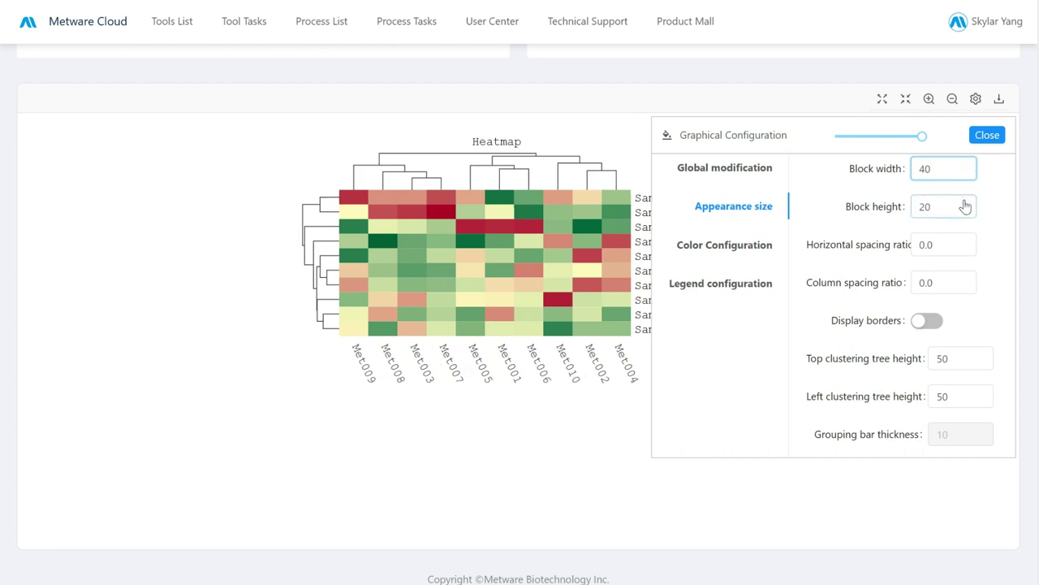
text(35)
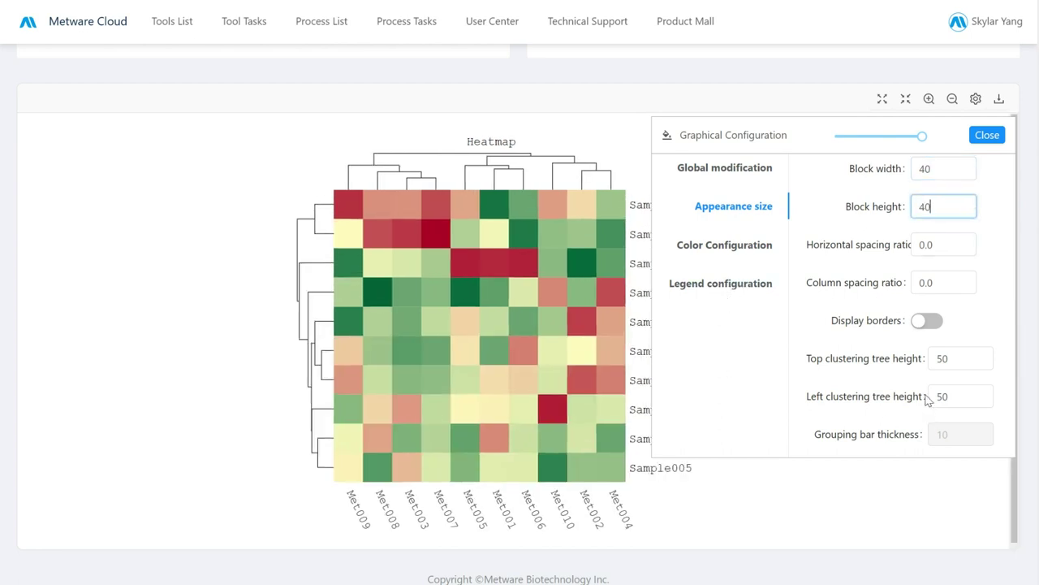
Turn on block borders and set row and column spacing ratios to 0.2
click(927, 322)
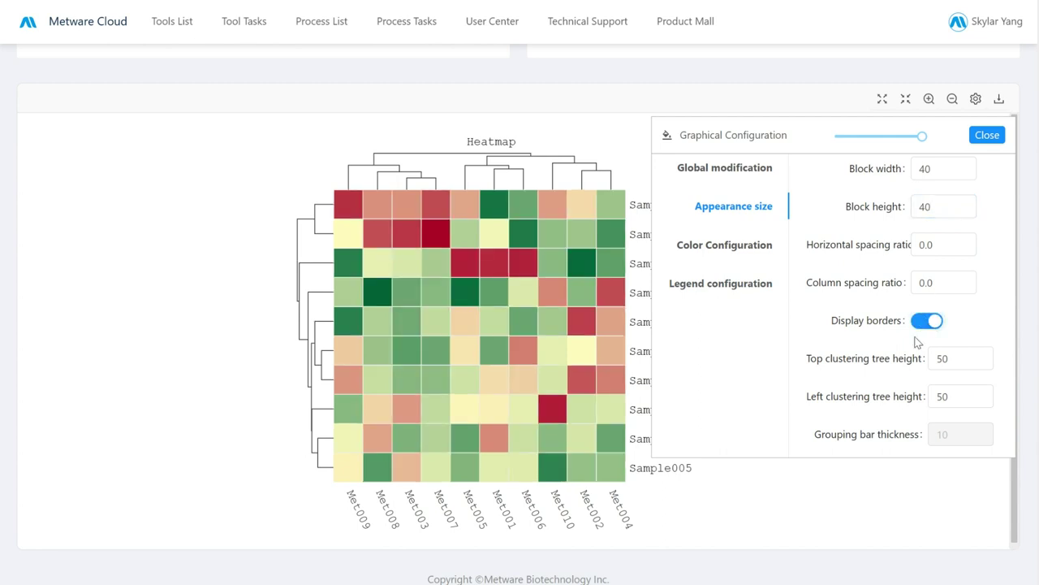
click(969, 242)
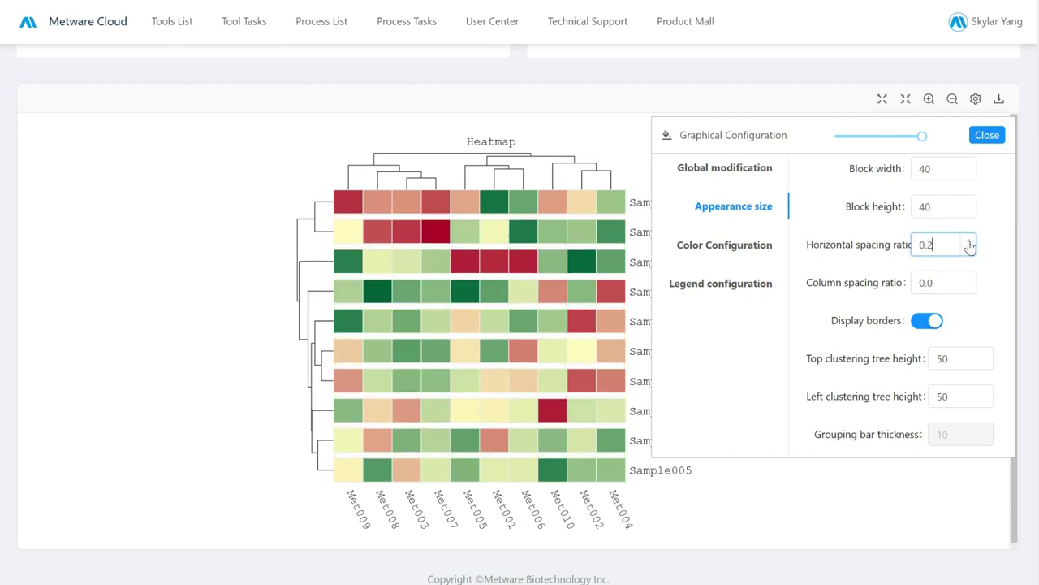
click(969, 278)
click(969, 277)
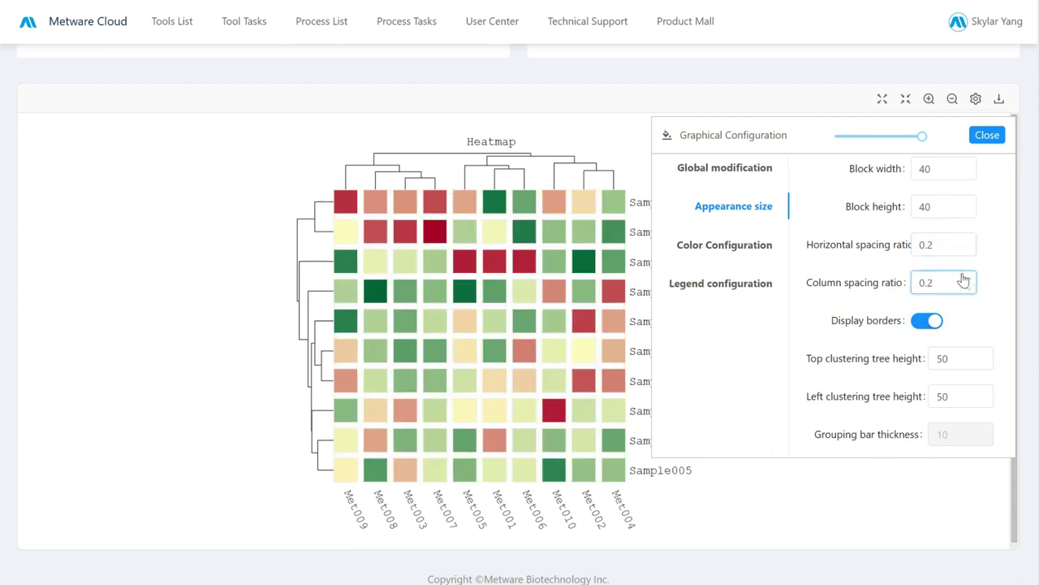
click(741, 242)
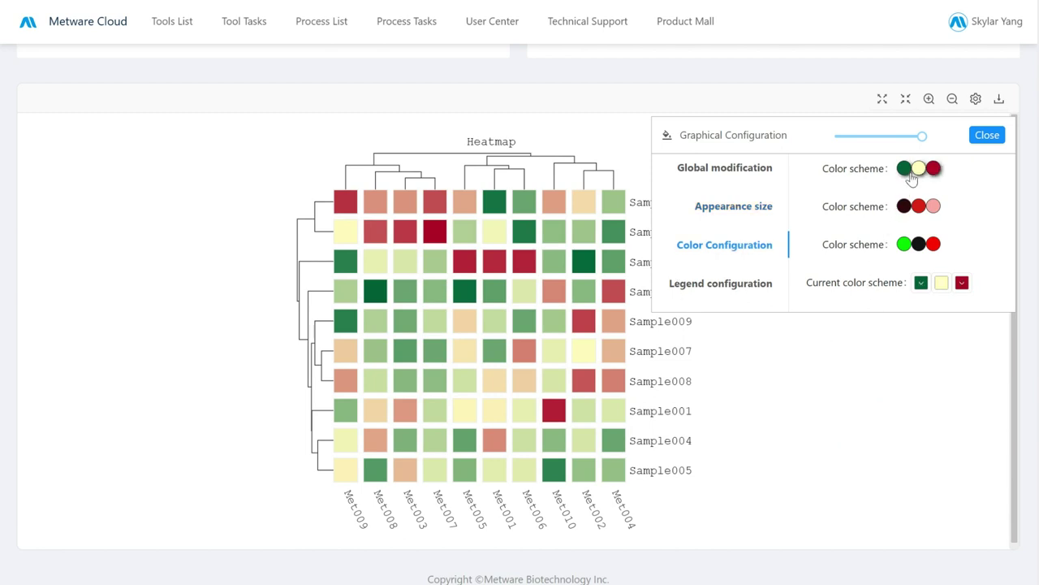
Replace the scheme's green with a lighter green (#3AE494) and its yellow with a deeper yellow
click(921, 284)
click(963, 312)
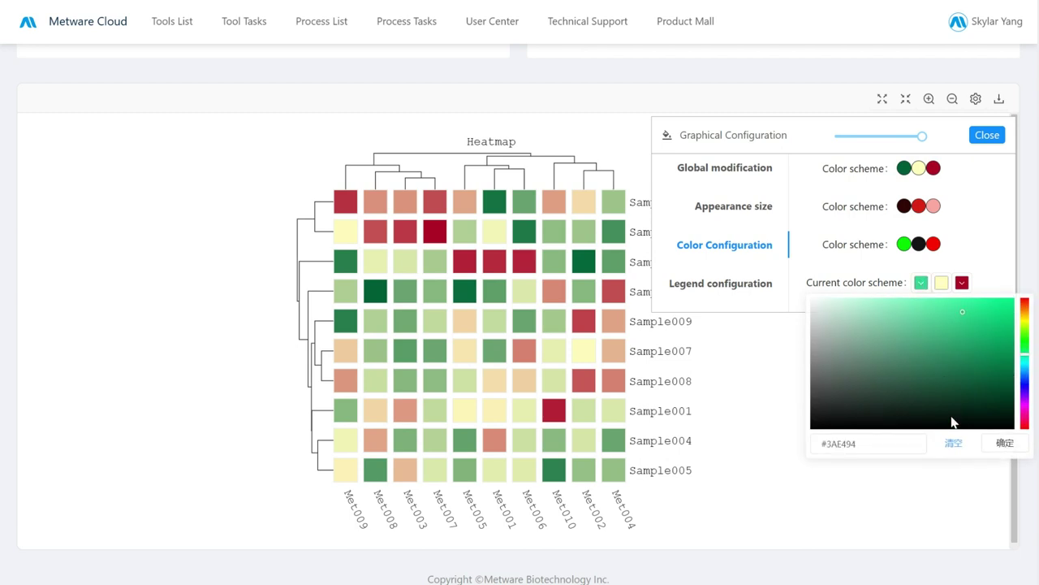
click(1003, 444)
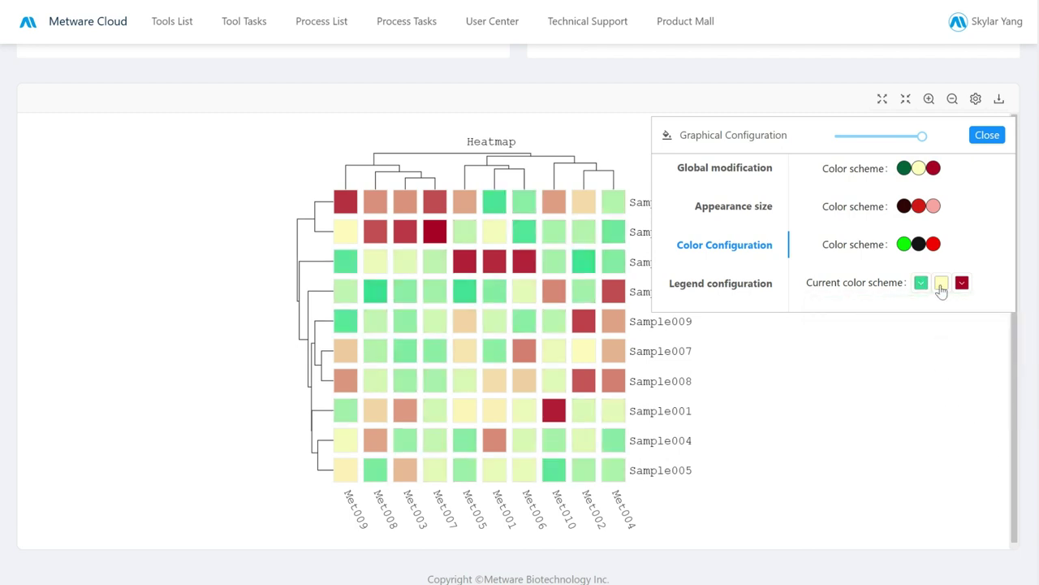
click(942, 285)
click(974, 315)
click(1004, 442)
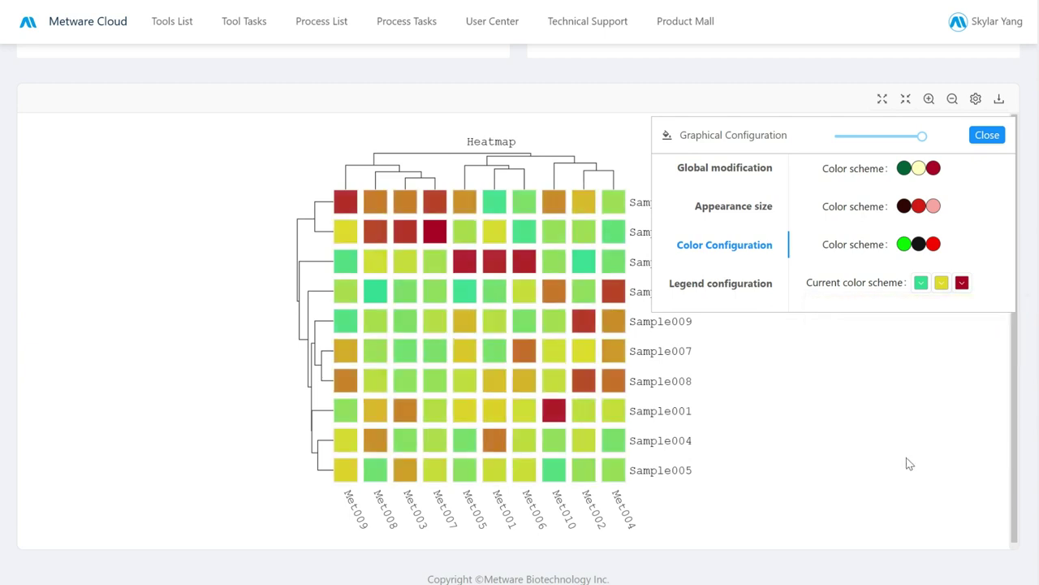
click(754, 289)
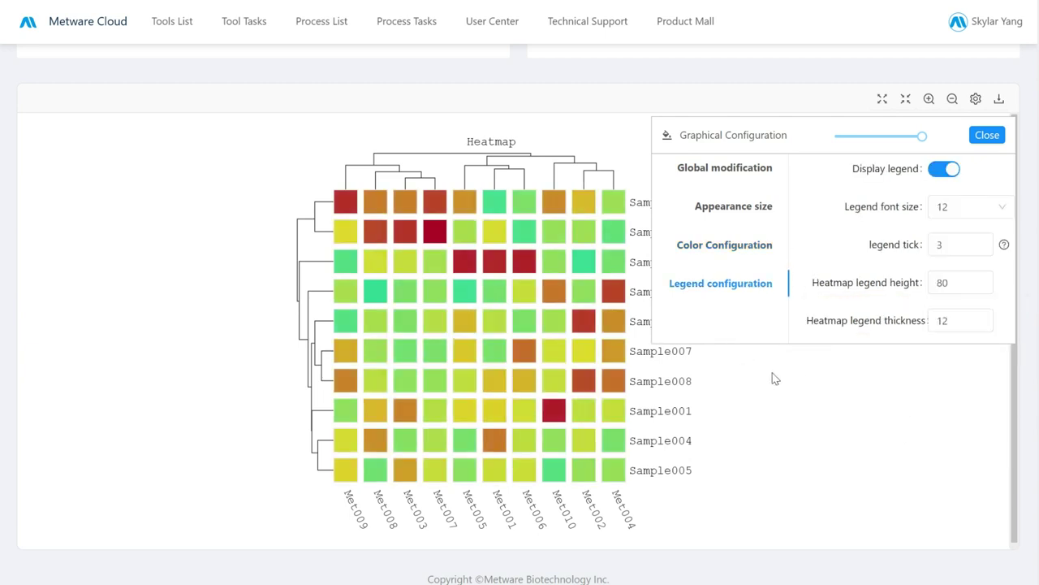
click(944, 168)
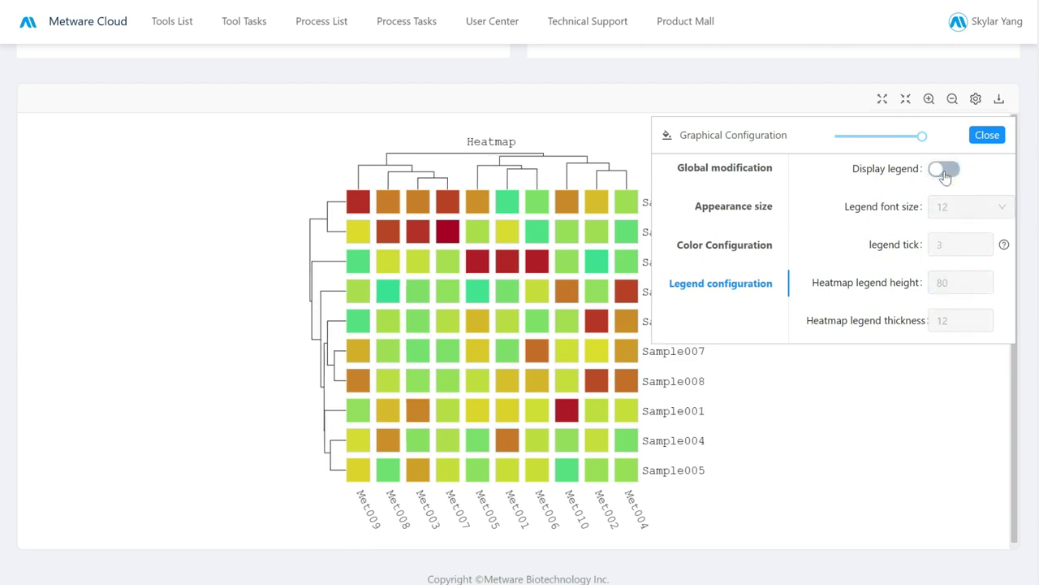
click(945, 178)
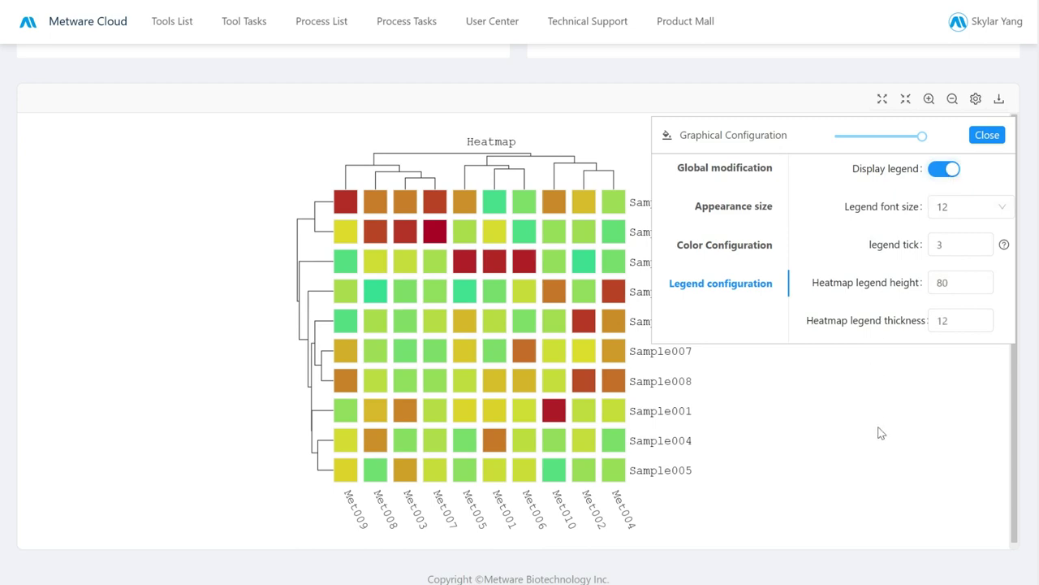